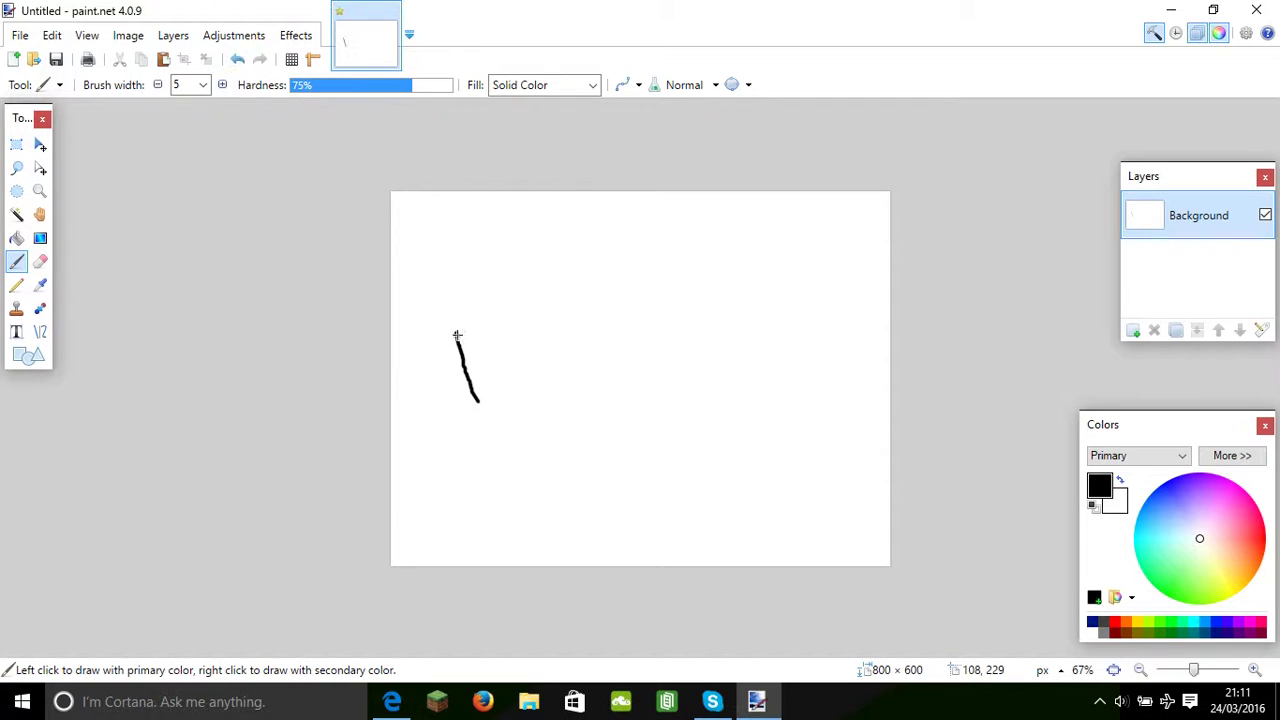
Step: Paint the black outline of the tall ear with the back-of-head spike, plus the curved fringe hanging forward from its base
{"action": "mouse_move", "coordinate": [455, 333]}
{"action": "left_mouse_down"}
{"action": "mouse_move", "coordinate": [504, 237]}
{"action": "mouse_move", "coordinate": [525, 217]}
{"action": "mouse_move", "coordinate": [560, 222]}
{"action": "mouse_move", "coordinate": [579, 393]}
{"action": "left_mouse_up"}
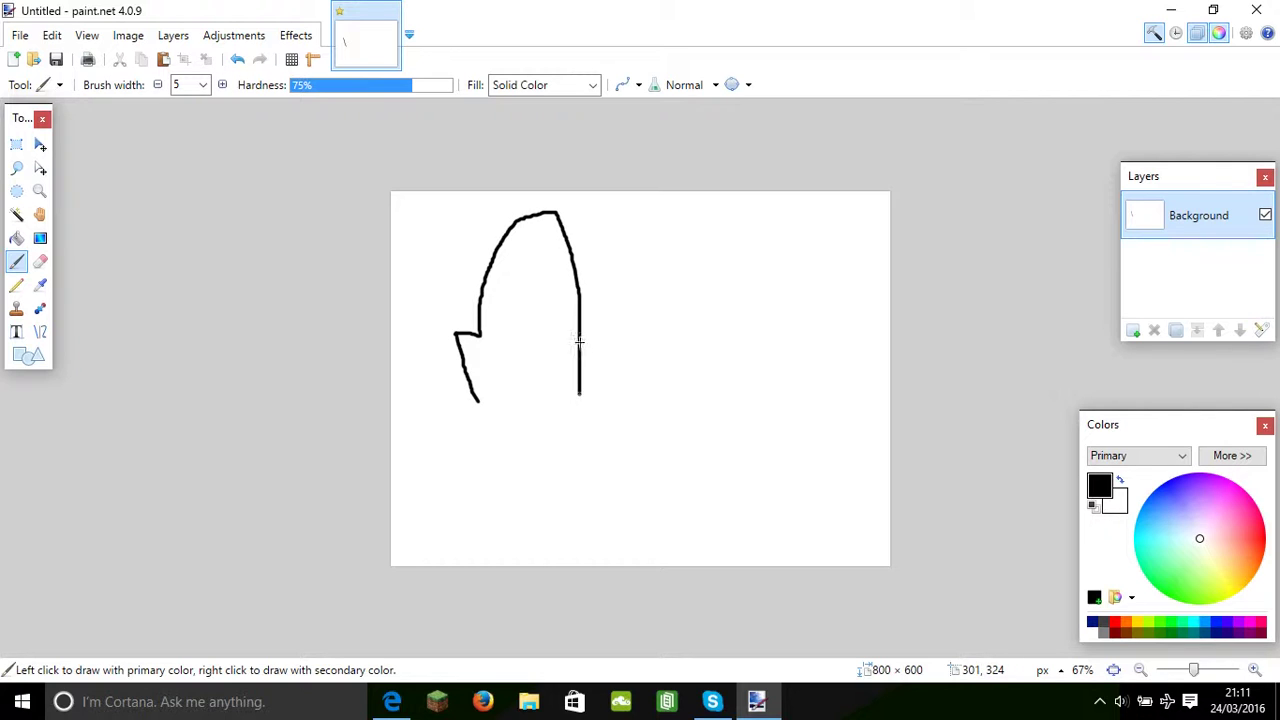
{"action": "mouse_move", "coordinate": [578, 340]}
{"action": "left_mouse_down"}
{"action": "mouse_move", "coordinate": [630, 331]}
{"action": "mouse_move", "coordinate": [680, 386]}
{"action": "mouse_move", "coordinate": [680, 434]}
{"action": "mouse_move", "coordinate": [630, 428]}
{"action": "mouse_move", "coordinate": [592, 383]}
{"action": "mouse_move", "coordinate": [573, 381]}
{"action": "left_mouse_up"}
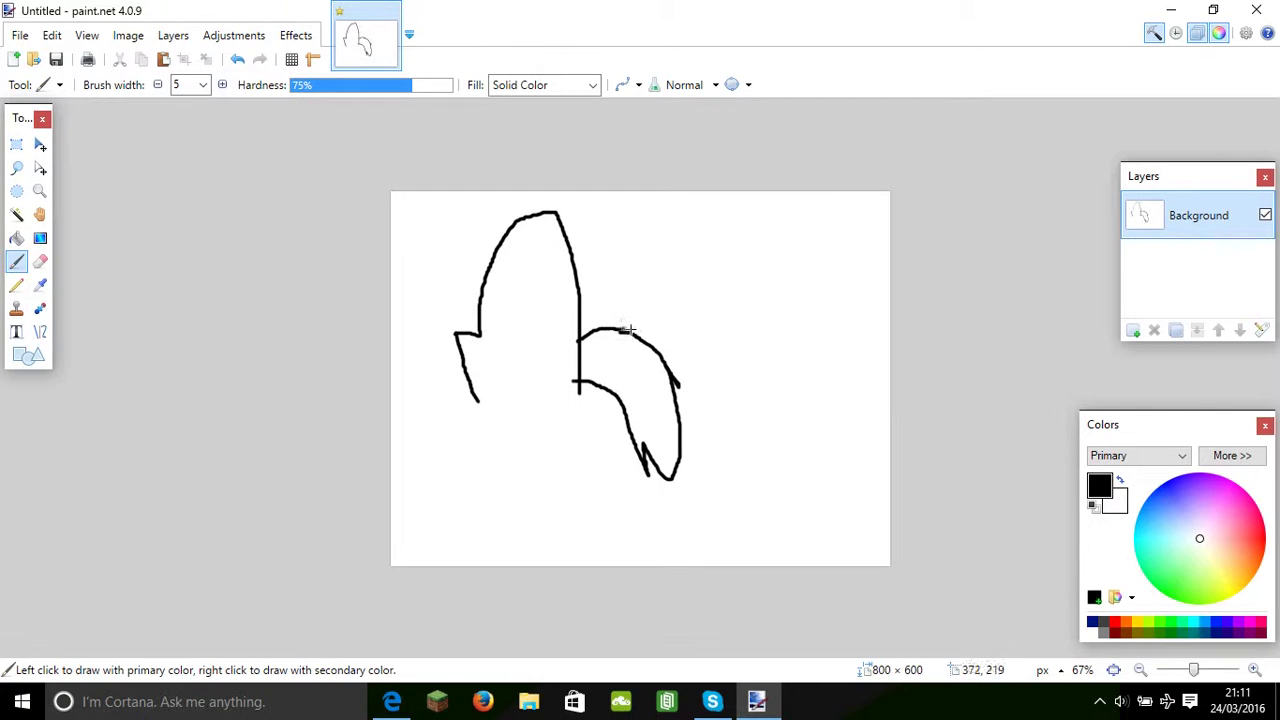
{"action": "mouse_move", "coordinate": [647, 341]}
{"action": "left_mouse_down"}
{"action": "mouse_move", "coordinate": [662, 318]}
{"action": "mouse_move", "coordinate": [651, 198]}
{"action": "mouse_move", "coordinate": [626, 190]}
{"action": "mouse_move", "coordinate": [556, 287]}
{"action": "left_mouse_up"}
{"action": "left_click", "coordinate": [556, 287]}
{"action": "left_click", "coordinate": [40, 261]}
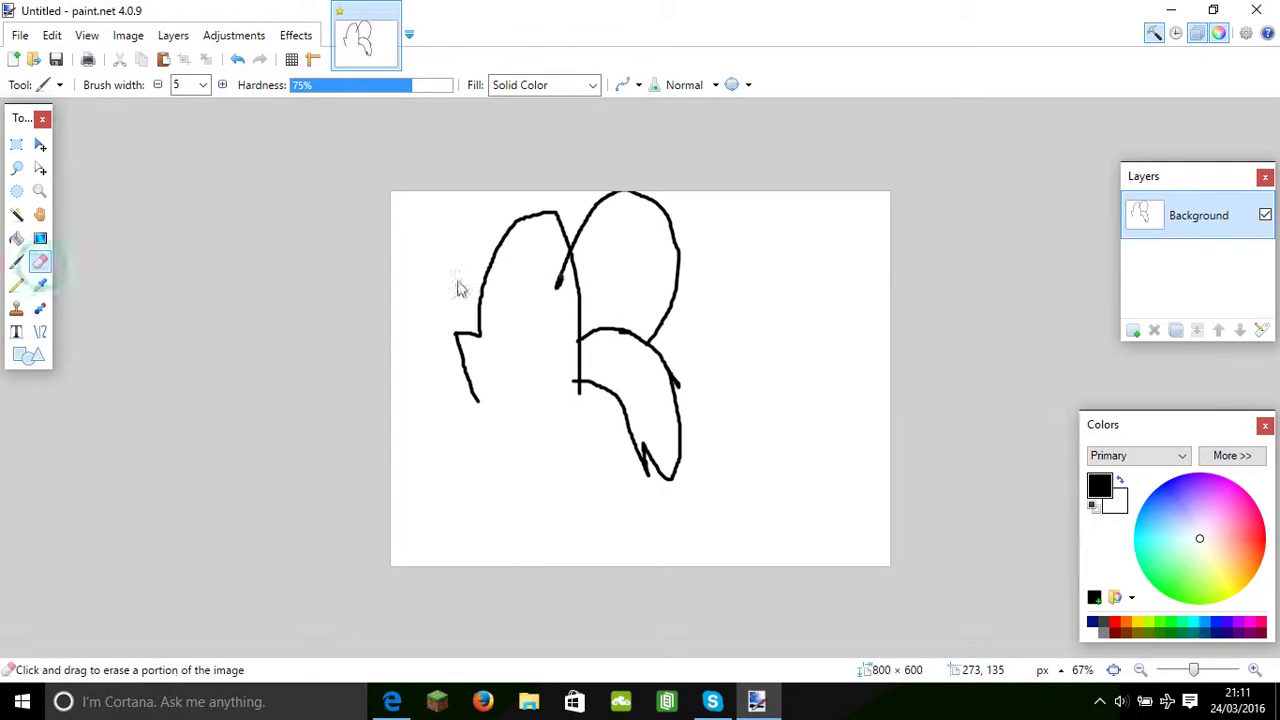
{"action": "left_click", "coordinate": [555, 289]}
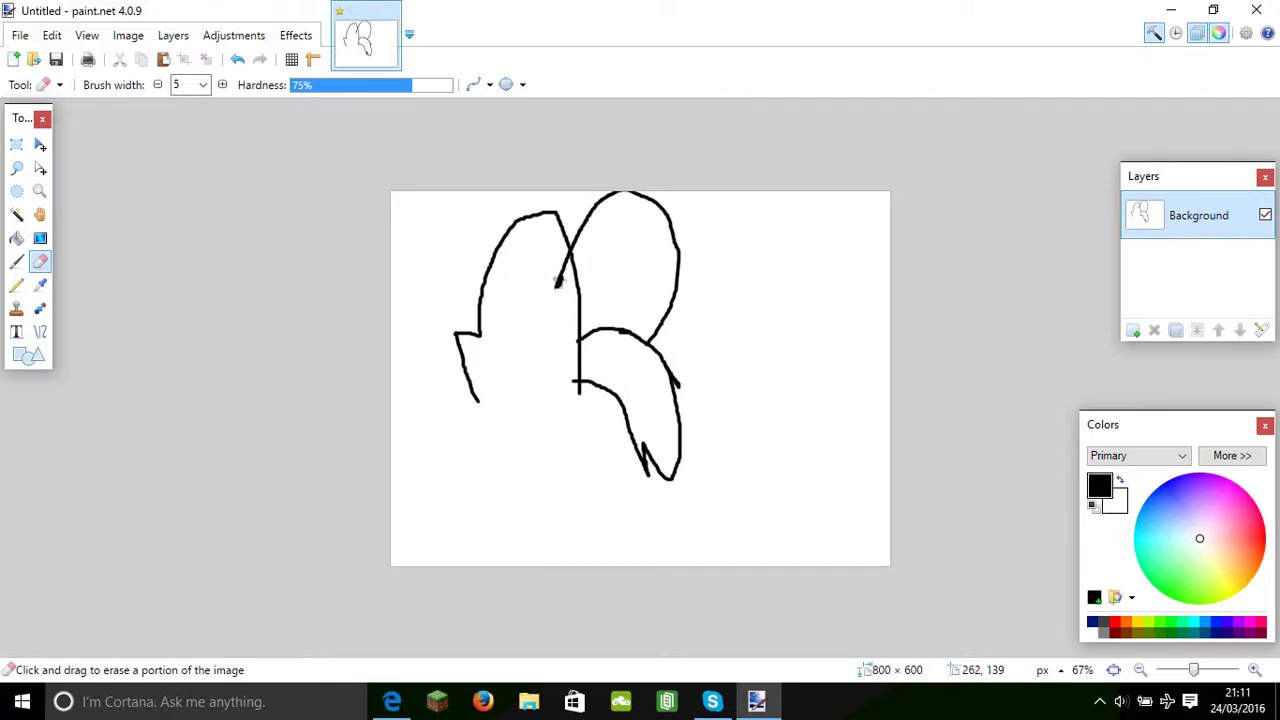
{"action": "left_click", "coordinate": [238, 60]}
Step: Paint a narrower second ear behind the first and outline the furry cheek and jaw down to the chin
{"action": "key", "text": "b"}
{"action": "mouse_move", "coordinate": [561, 226]}
{"action": "left_mouse_down"}
{"action": "mouse_move", "coordinate": [565, 212]}
{"action": "mouse_move", "coordinate": [610, 277]}
{"action": "mouse_move", "coordinate": [610, 350]}
{"action": "left_mouse_up"}
{"action": "mouse_move", "coordinate": [479, 399]}
{"action": "left_mouse_down"}
{"action": "mouse_move", "coordinate": [462, 446]}
{"action": "mouse_move", "coordinate": [477, 453]}
{"action": "mouse_move", "coordinate": [498, 522]}
{"action": "mouse_move", "coordinate": [714, 557]}
{"action": "mouse_move", "coordinate": [728, 530]}
{"action": "left_mouse_up"}
Step: Paint the facial features in black: a round eye with a pupil, the snout with its nose, and the mouth line
{"action": "mouse_move", "coordinate": [584, 404]}
{"action": "left_mouse_down"}
{"action": "mouse_move", "coordinate": [558, 435]}
{"action": "mouse_move", "coordinate": [602, 454]}
{"action": "mouse_move", "coordinate": [615, 428]}
{"action": "mouse_move", "coordinate": [584, 407]}
{"action": "mouse_move", "coordinate": [582, 434]}
{"action": "mouse_move", "coordinate": [606, 426]}
{"action": "mouse_move", "coordinate": [590, 434]}
{"action": "left_mouse_up"}
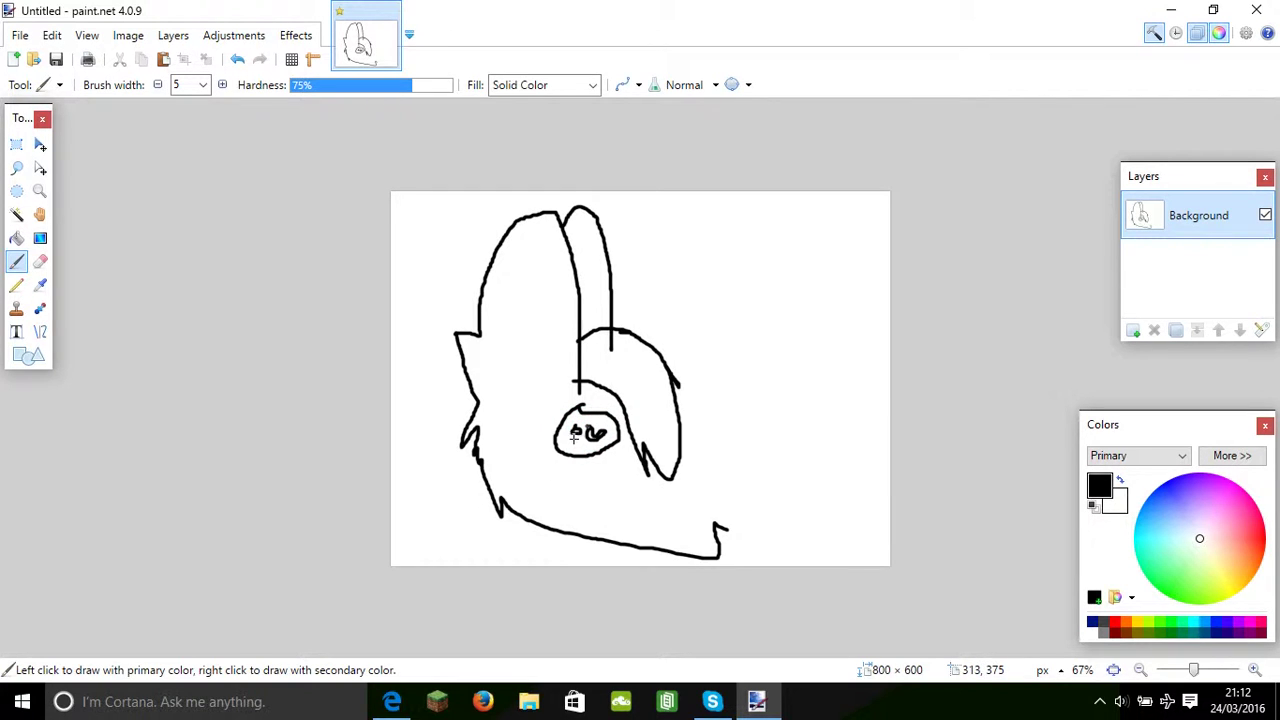
{"action": "mouse_move", "coordinate": [600, 450]}
{"action": "left_mouse_down"}
{"action": "mouse_move", "coordinate": [576, 429]}
{"action": "mouse_move", "coordinate": [616, 427]}
{"action": "left_mouse_up"}
{"action": "mouse_move", "coordinate": [681, 427]}
{"action": "left_mouse_down"}
{"action": "mouse_move", "coordinate": [723, 436]}
{"action": "mouse_move", "coordinate": [727, 500]}
{"action": "mouse_move", "coordinate": [691, 510]}
{"action": "mouse_move", "coordinate": [701, 526]}
{"action": "left_mouse_up"}
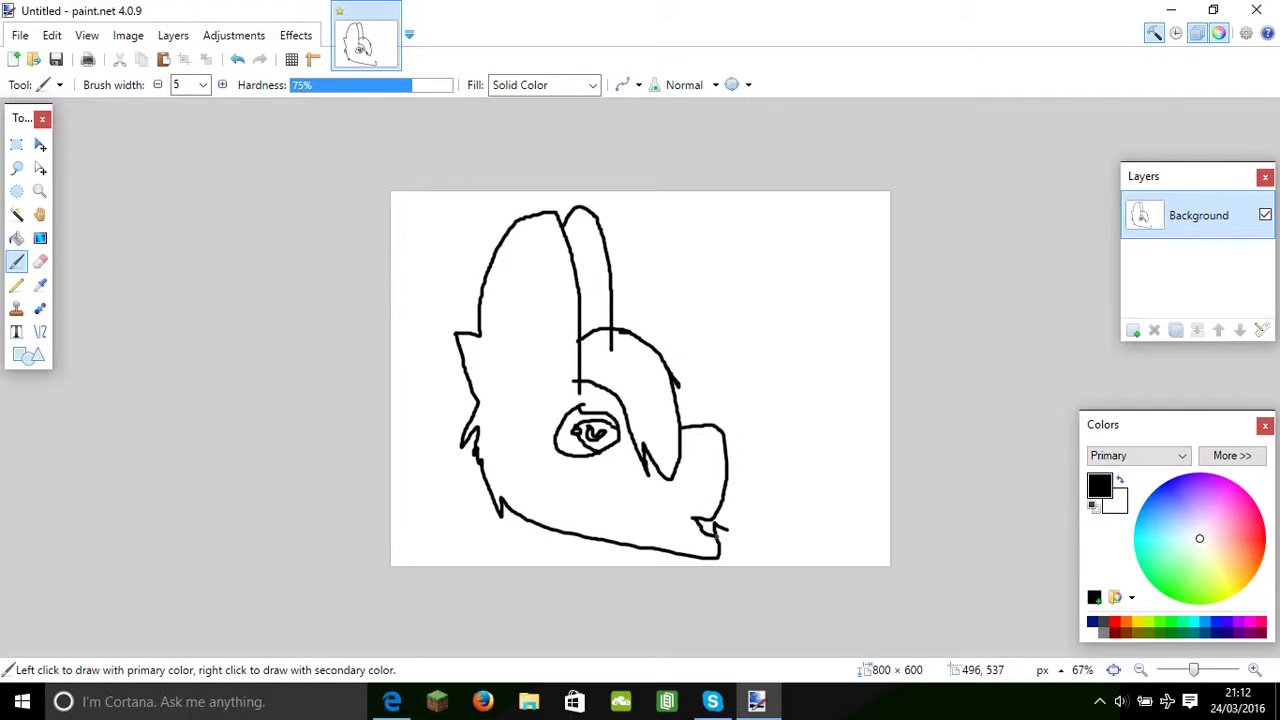
{"action": "mouse_move", "coordinate": [687, 429]}
{"action": "left_mouse_down"}
{"action": "mouse_move", "coordinate": [716, 471]}
{"action": "mouse_move", "coordinate": [744, 476]}
{"action": "left_mouse_up"}
{"action": "left_click_drag", "start_coordinate": [723, 503], "coordinate": [609, 478]}
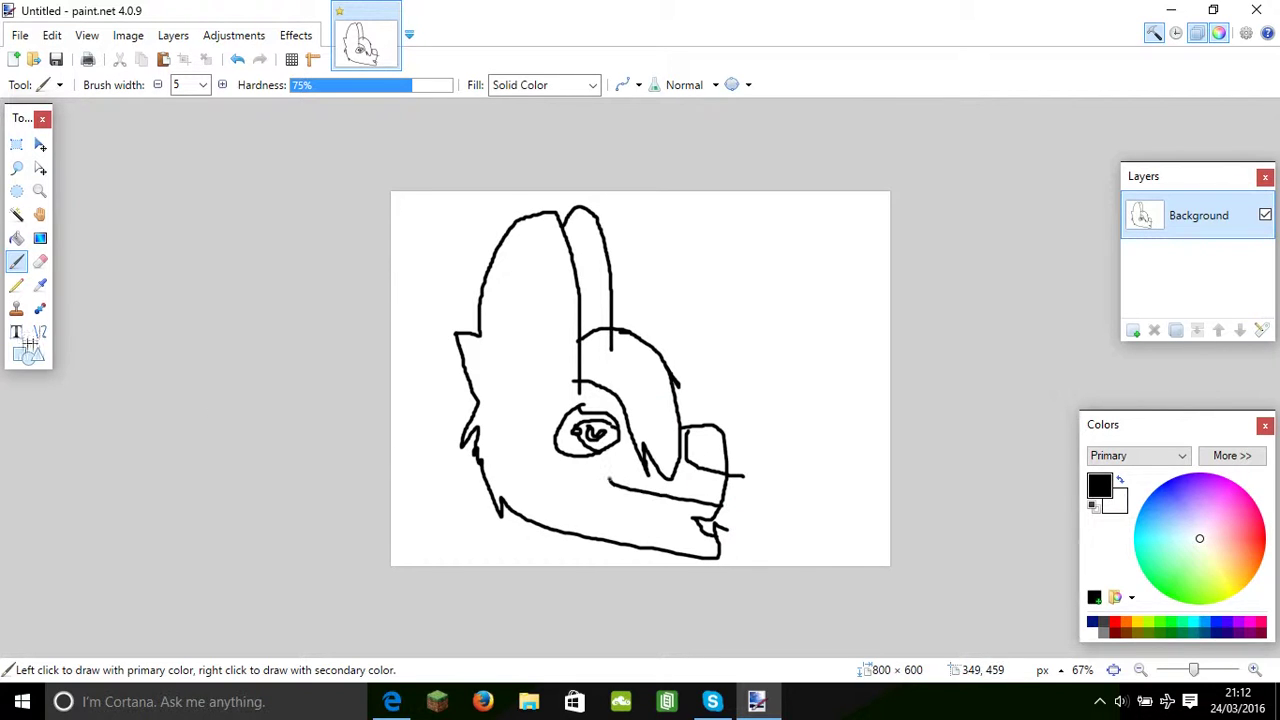
Step: Fill the head and both ears with bright green
{"action": "left_click", "coordinate": [16, 238]}
{"action": "left_click", "coordinate": [1186, 602]}
{"action": "left_click", "coordinate": [549, 443]}
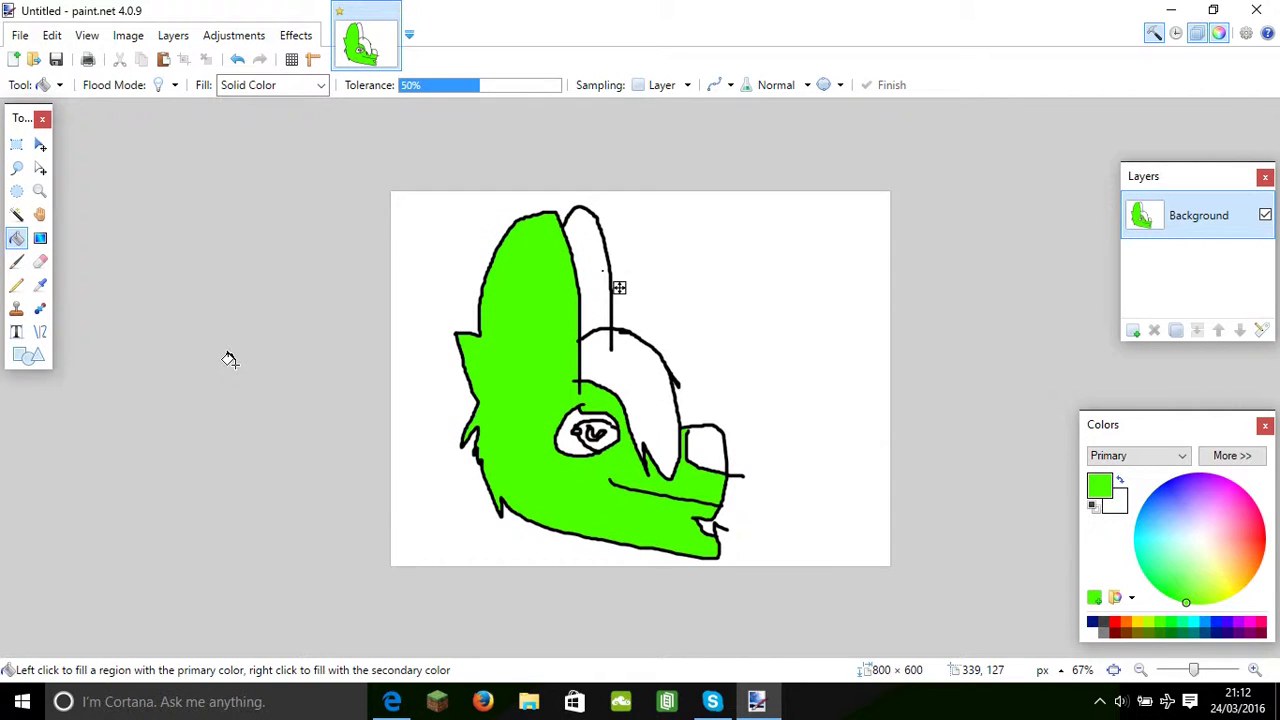
{"action": "left_click", "coordinate": [602, 270]}
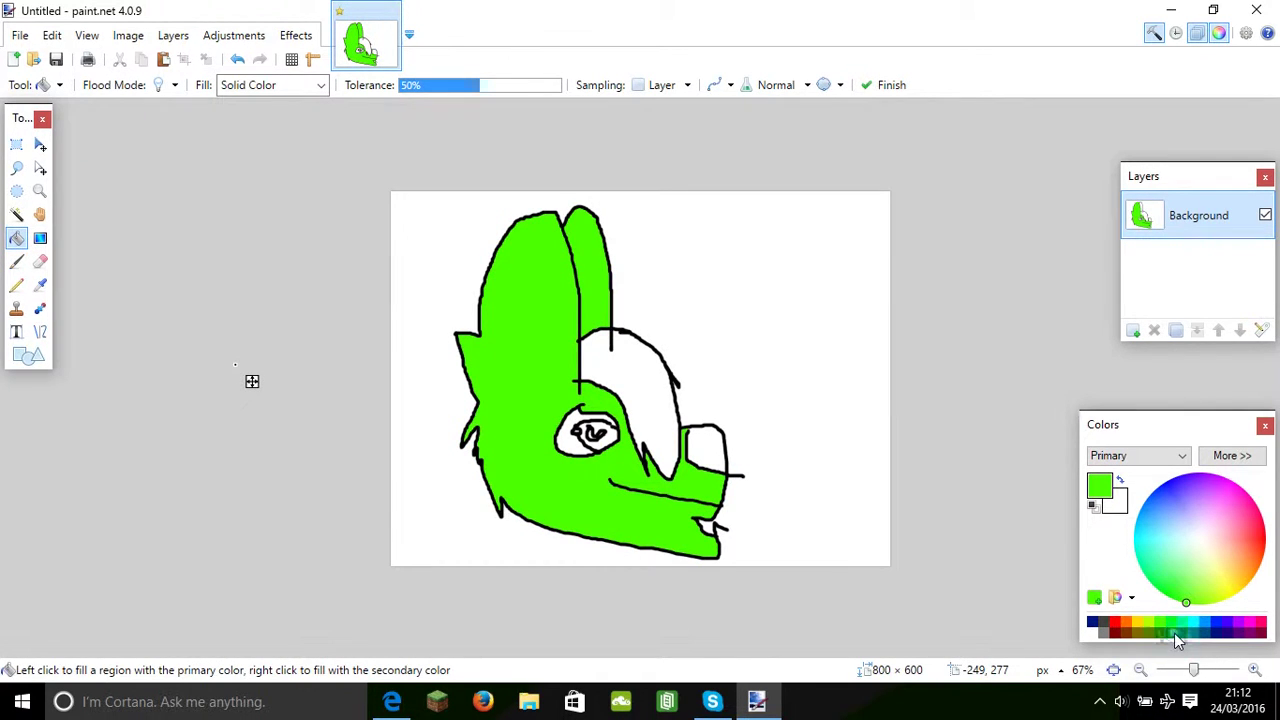
Step: Fill the fringe and the nose with dark green
{"action": "left_click", "coordinate": [1160, 632]}
{"action": "left_click", "coordinate": [645, 372]}
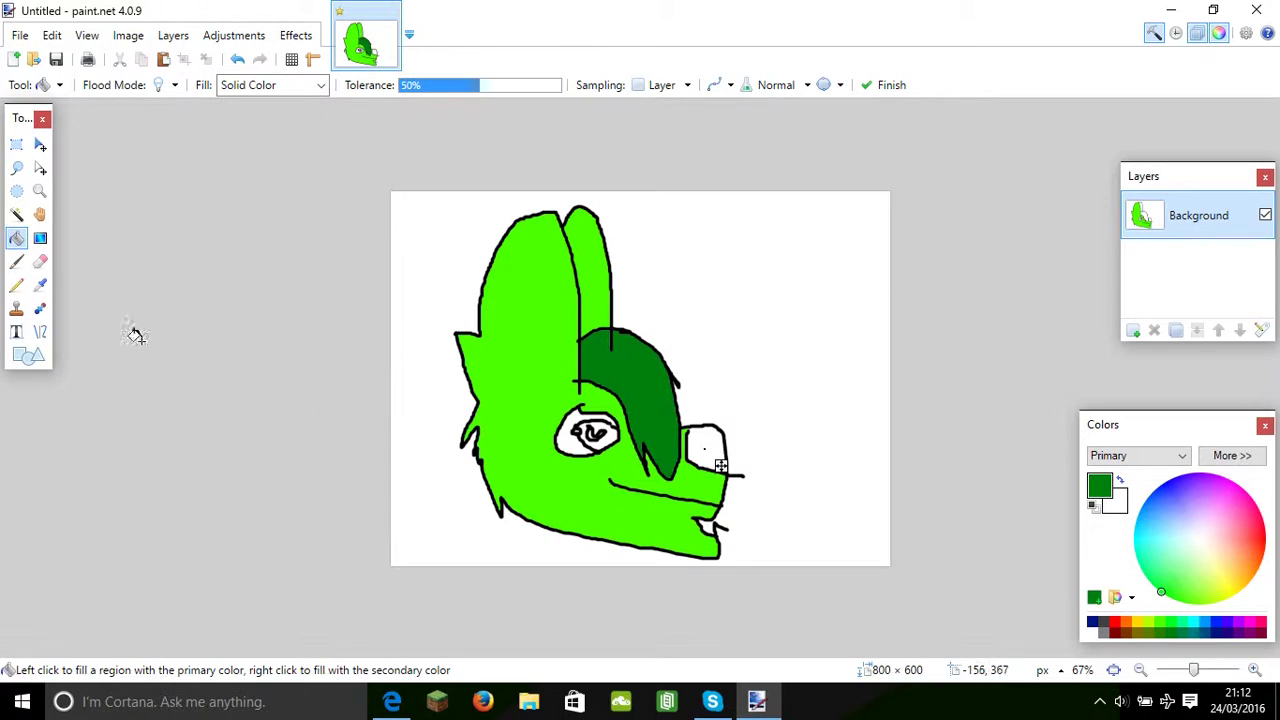
{"action": "left_click", "coordinate": [708, 455]}
Step: Add the caption "JIMBOB DA THING" in dark green Calibri at size 24 and shift it slightly down in the empty area beside the ears
{"action": "key", "text": "t"}
{"action": "left_click", "coordinate": [660, 247]}
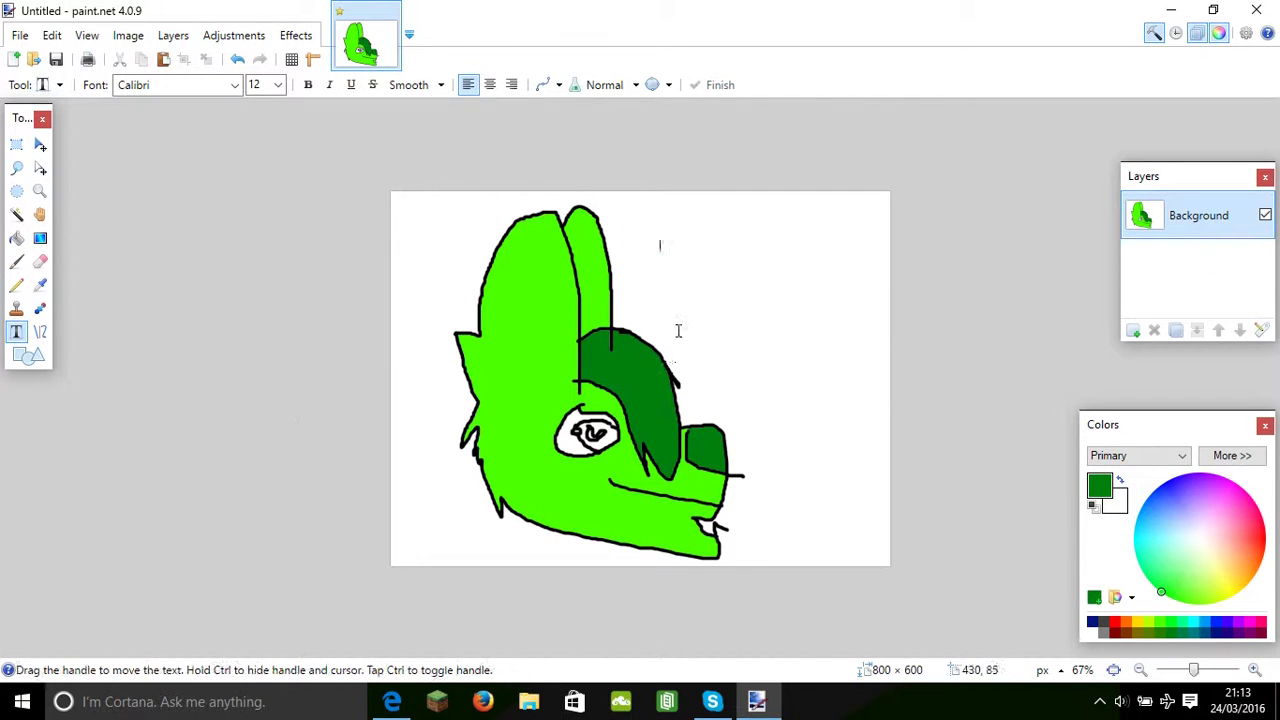
{"action": "key", "text": "Caps_Lock"}
{"action": "type", "text": "JIMBOB D"}
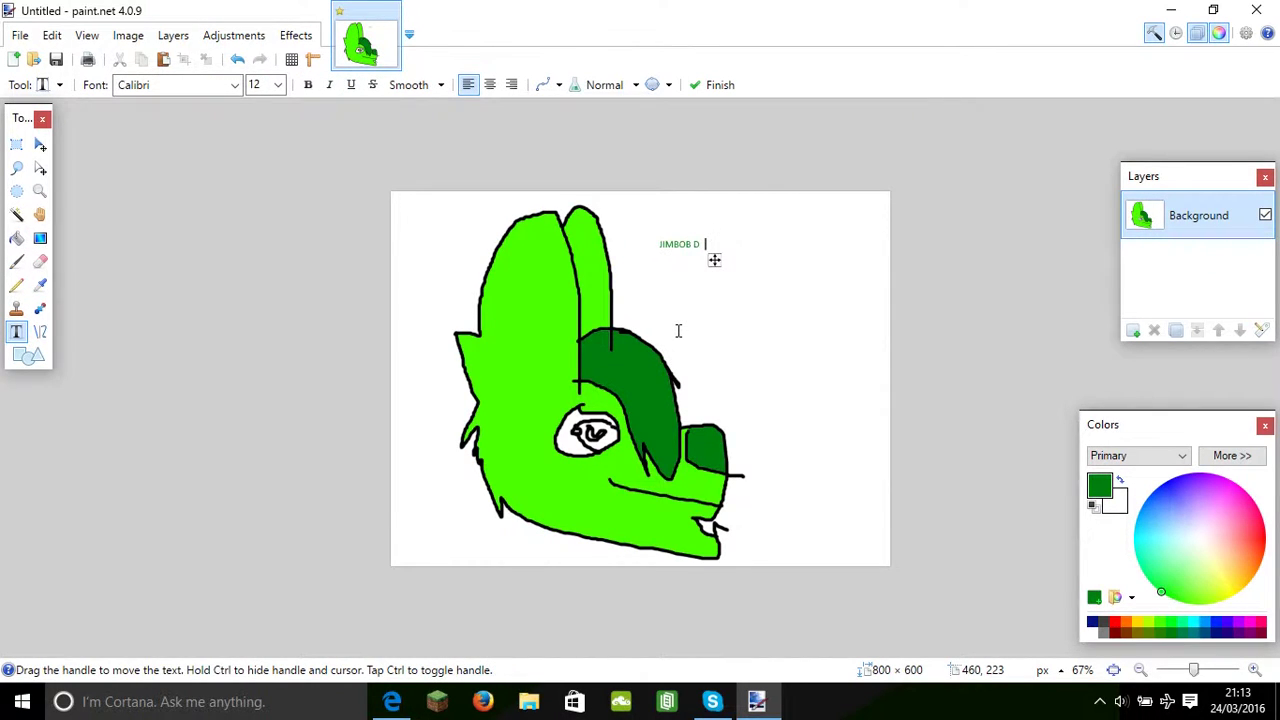
{"action": "type", "text": "A THIN"}
{"action": "left_click", "coordinate": [278, 85]}
{"action": "left_click", "coordinate": [270, 255]}
{"action": "type", "text": "G"}
{"action": "left_click_drag", "start_coordinate": [818, 265], "coordinate": [817, 294]}
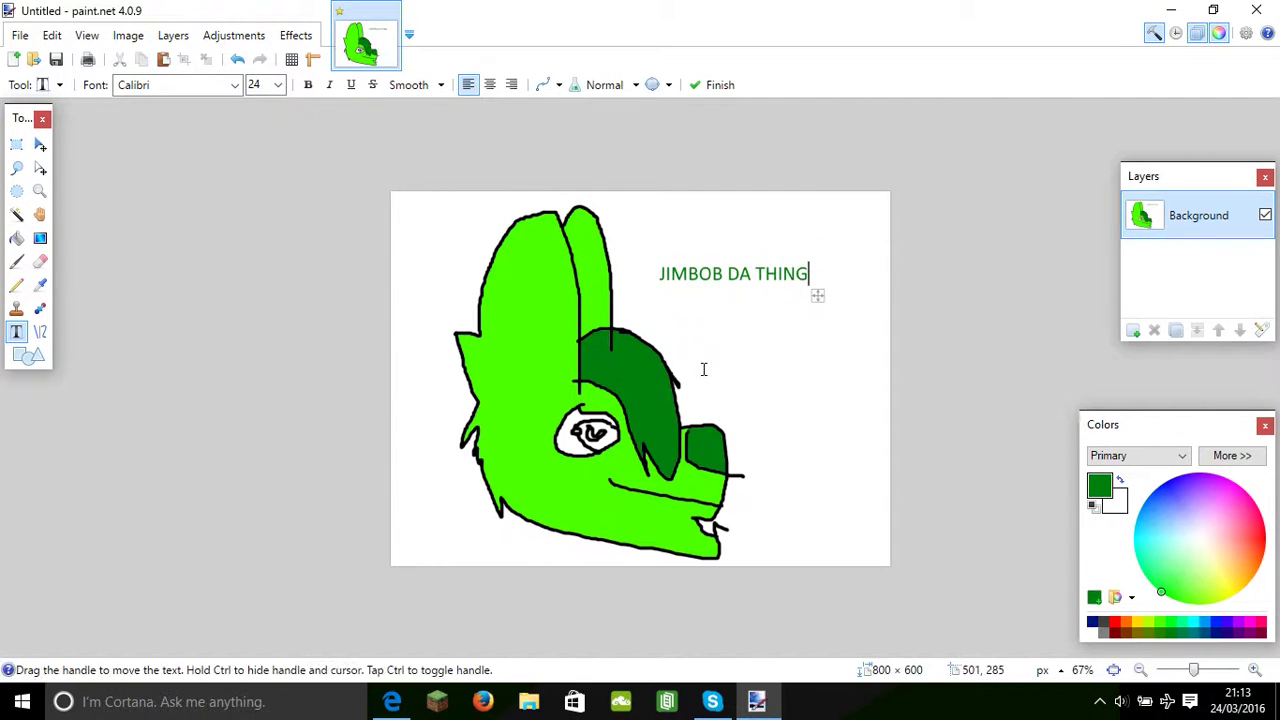